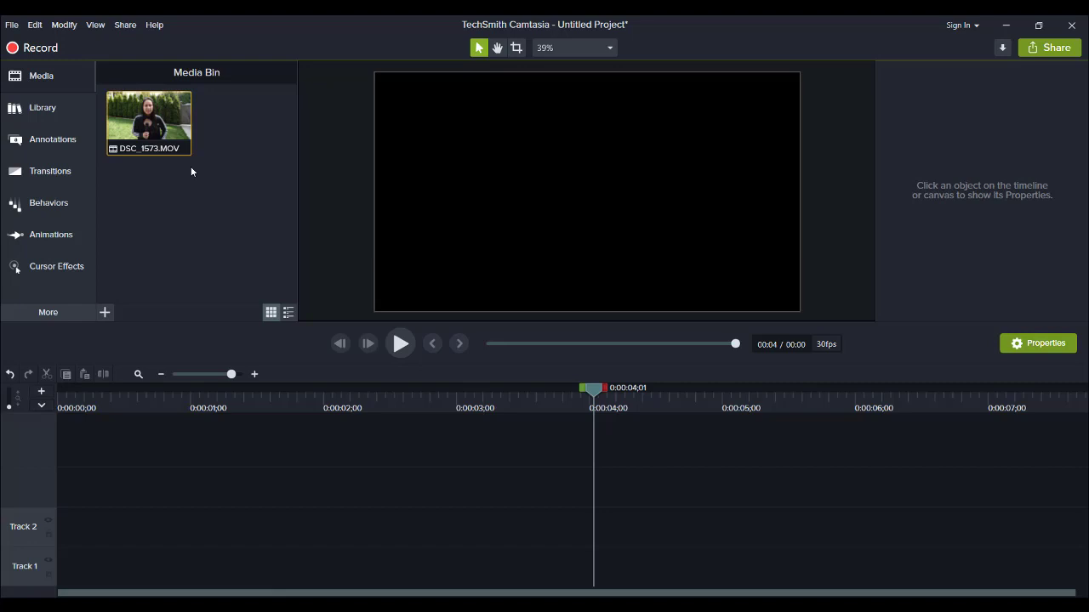
Step: Place DSC_1573.MOV on Track 2 at 0:00 and move the playhead to 0:00:01;27
click(163, 119)
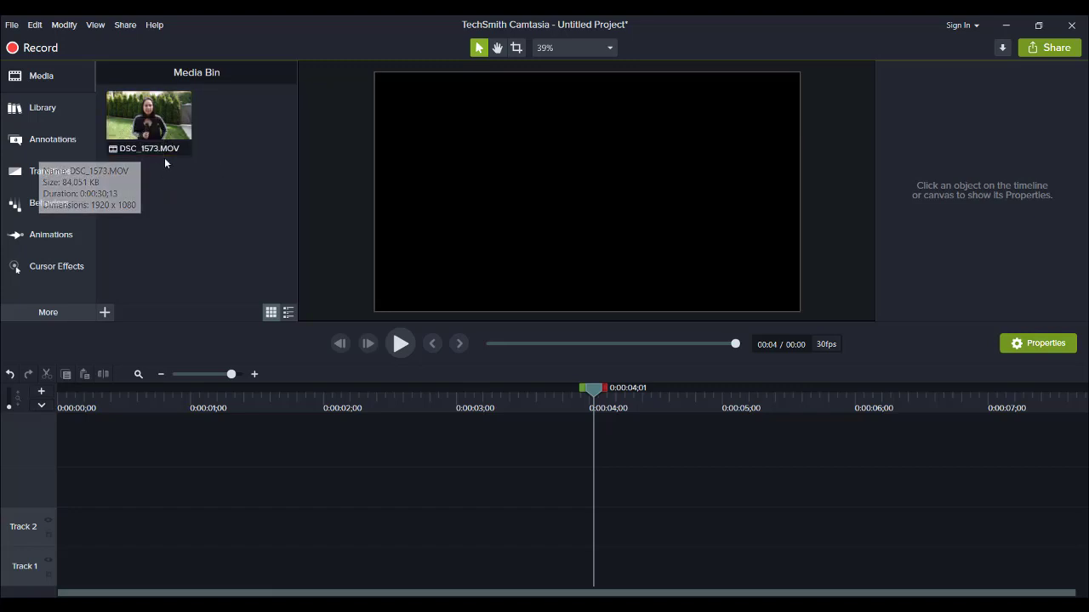
drag(161, 111, 40, 532)
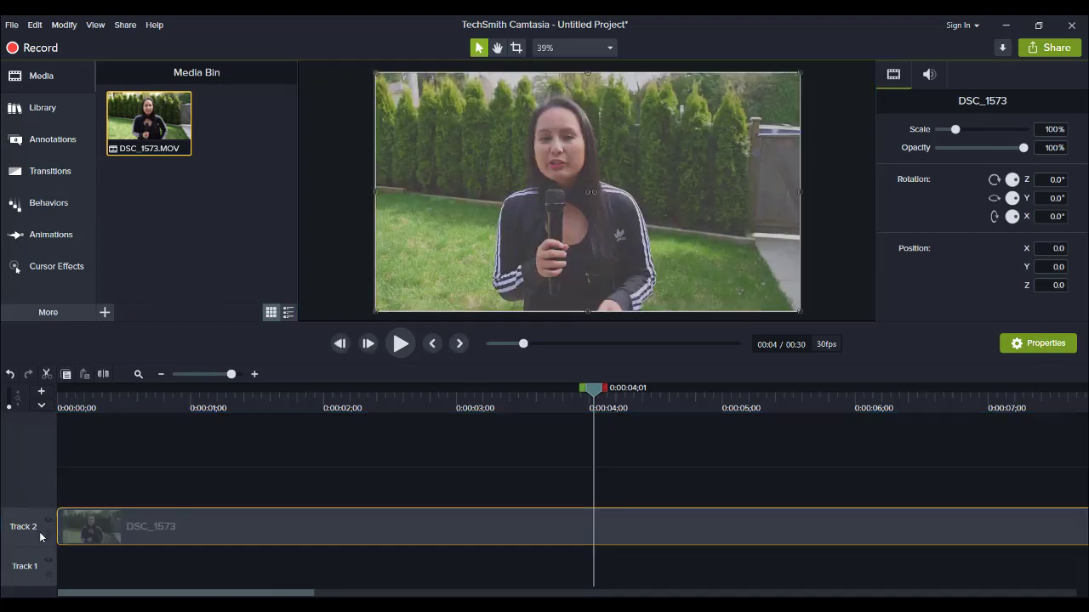
click(309, 395)
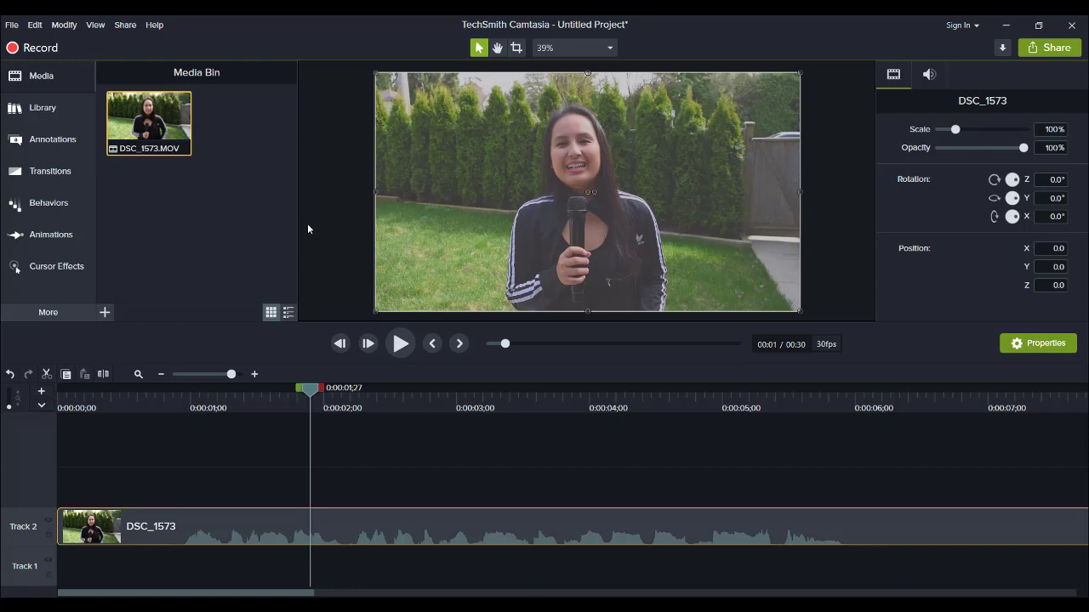
click(239, 404)
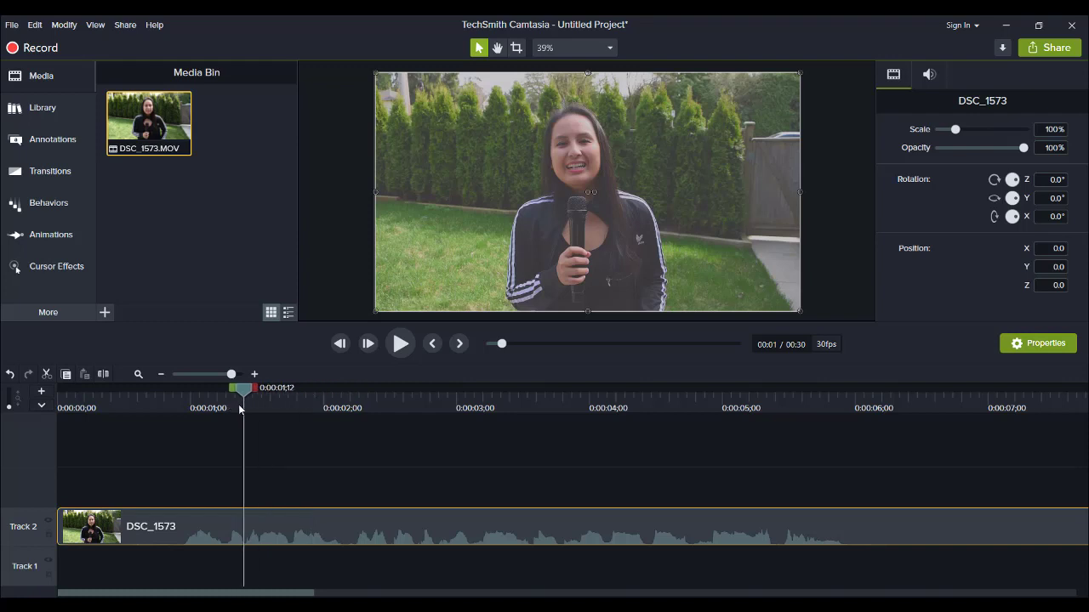
click(68, 25)
mouse_move(82, 108)
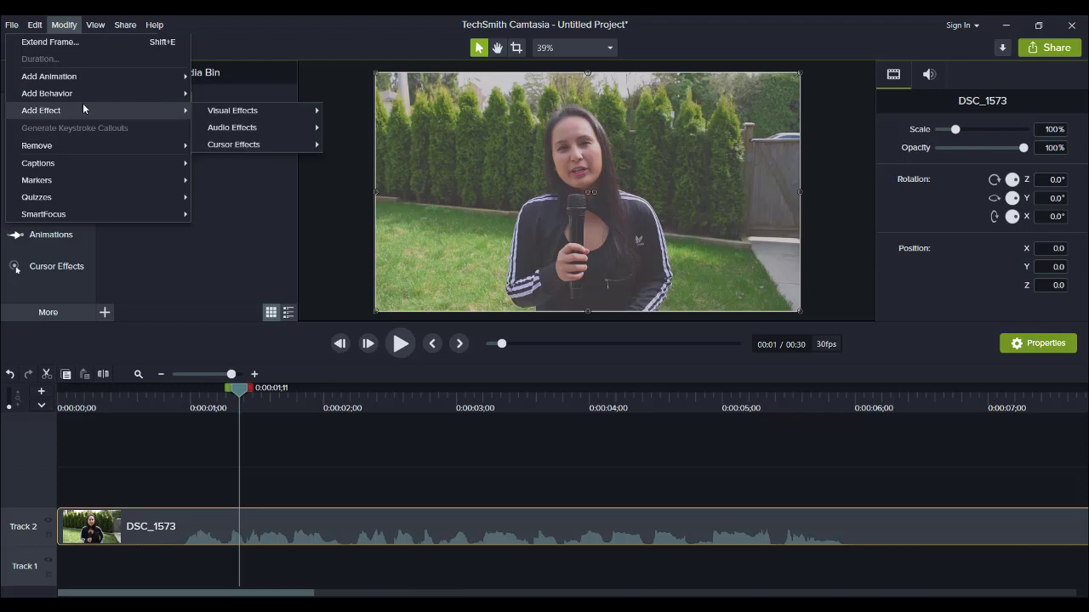
mouse_move(212, 110)
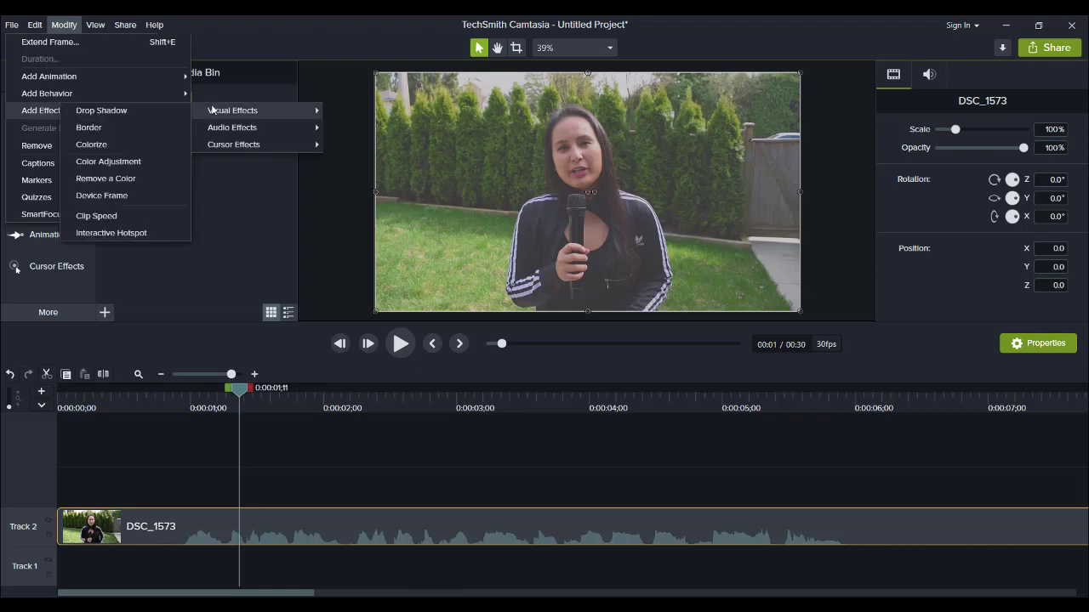
click(141, 161)
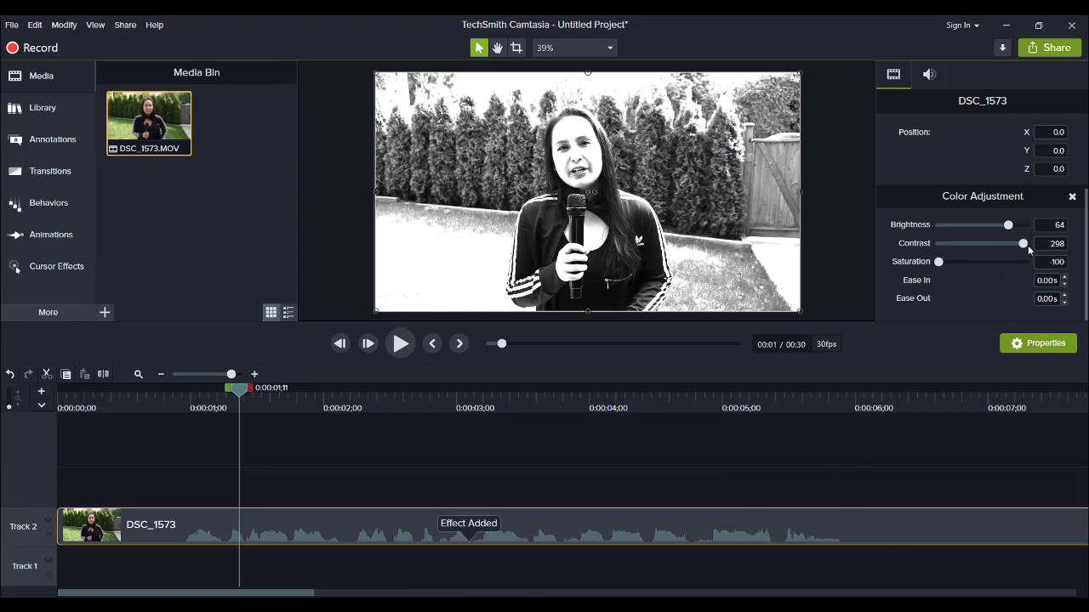
drag(1023, 244, 978, 264)
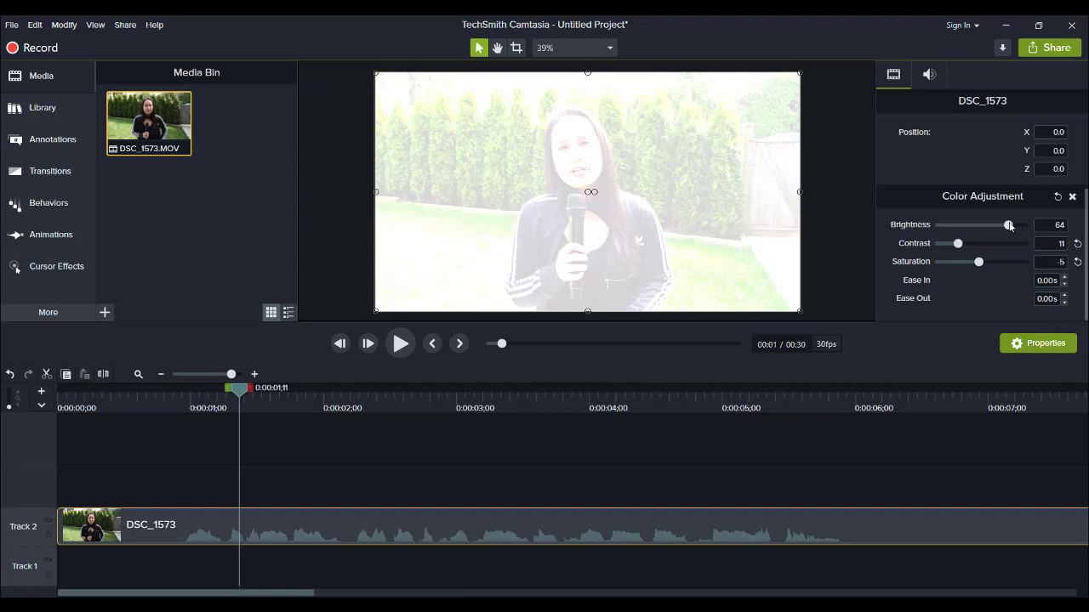
drag(1010, 226, 982, 268)
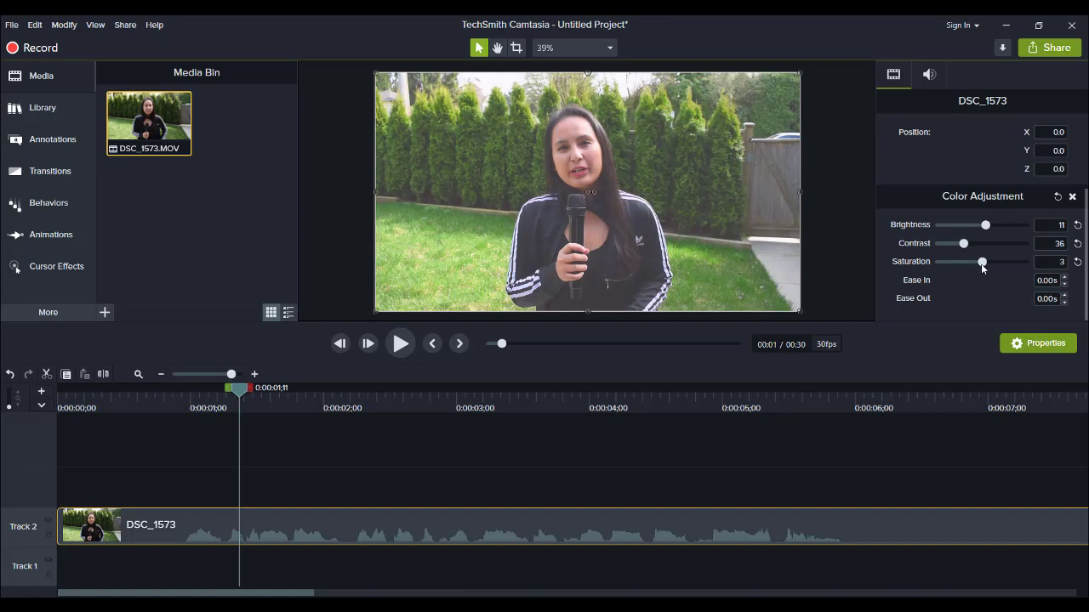
click(1073, 198)
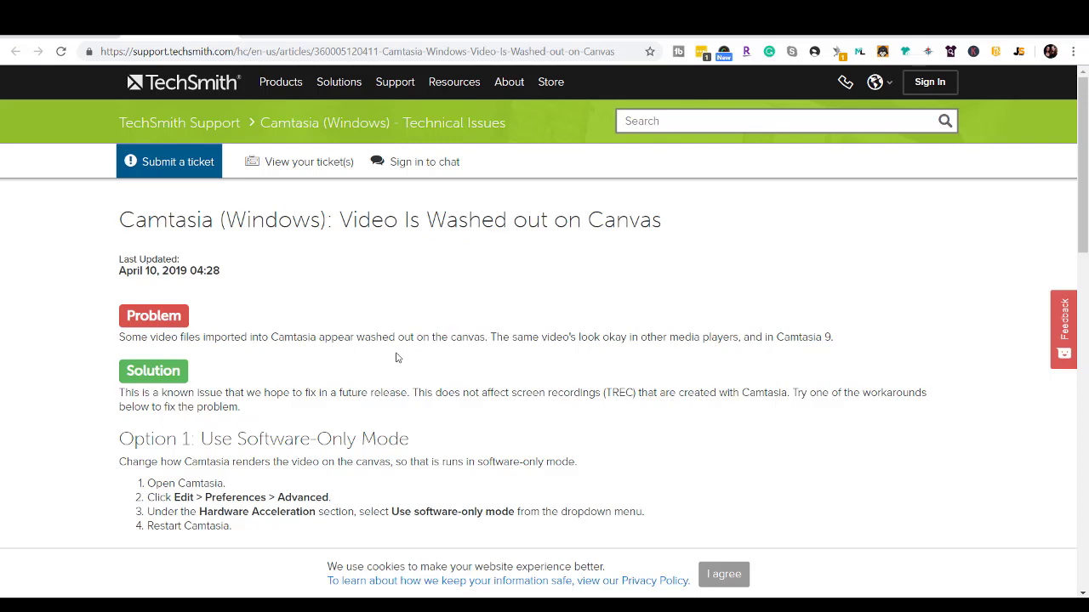
scroll(204, 393, down, 1)
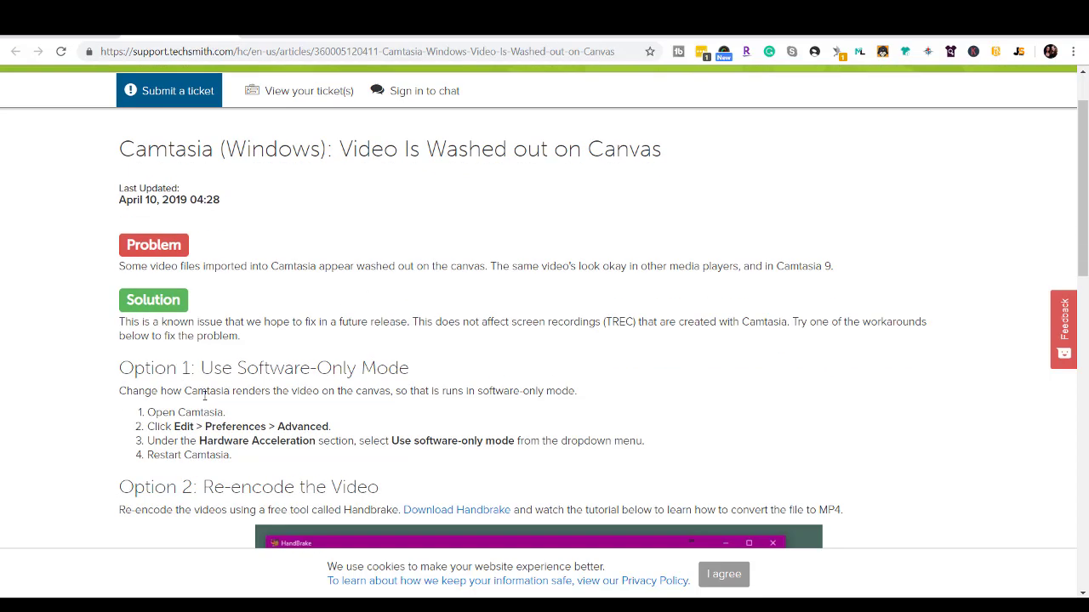
scroll(204, 394, down, 1)
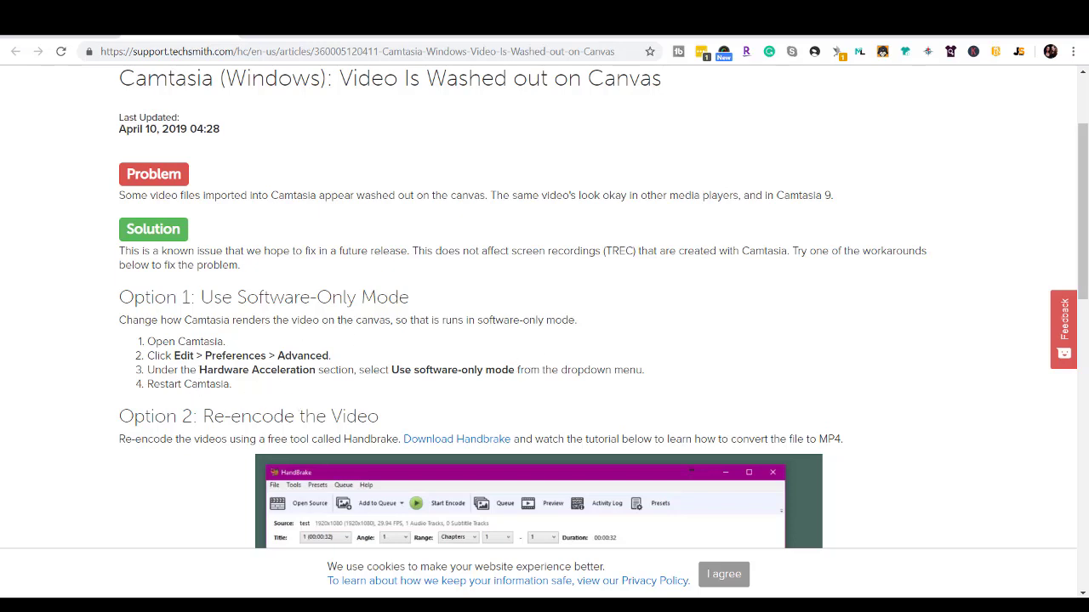
mouse_move(542, 606)
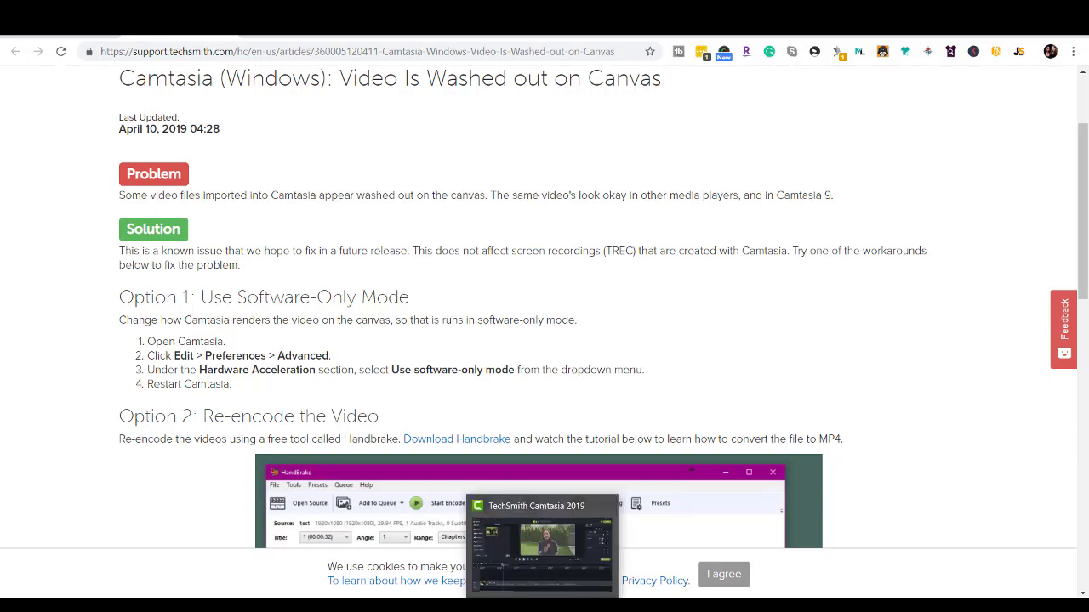
Step: Set Preferences > Advanced Hardware Acceleration to 'Use software-only mode' and save with OK
click(542, 605)
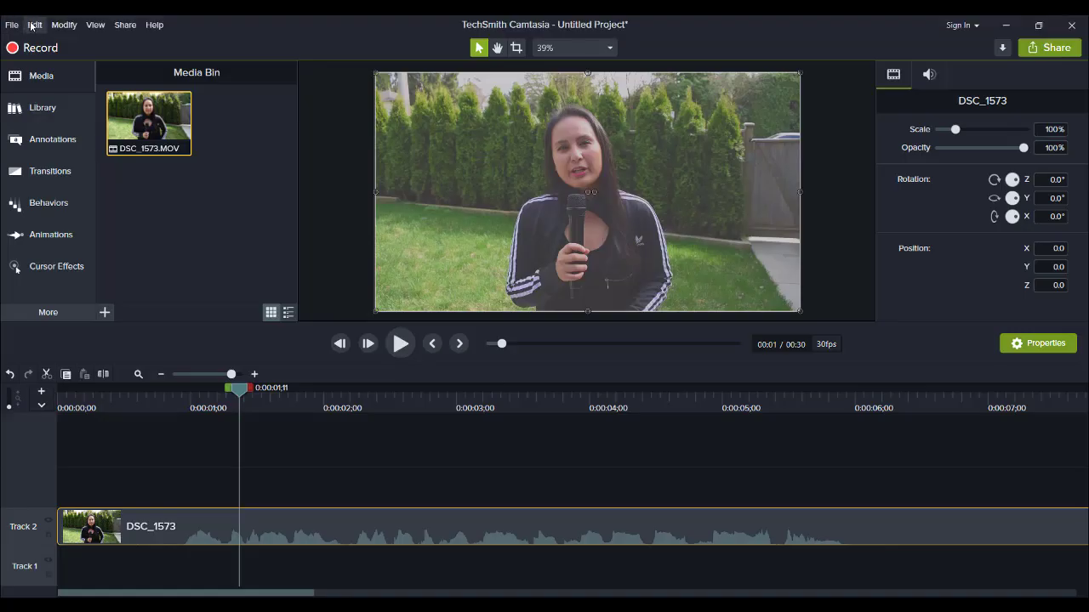
click(34, 24)
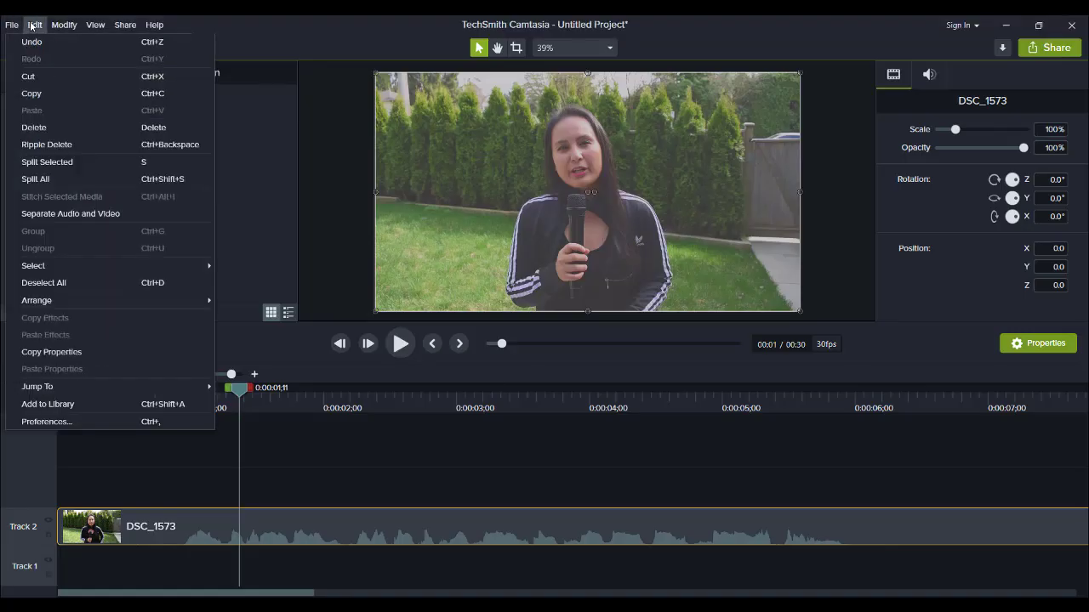
click(60, 422)
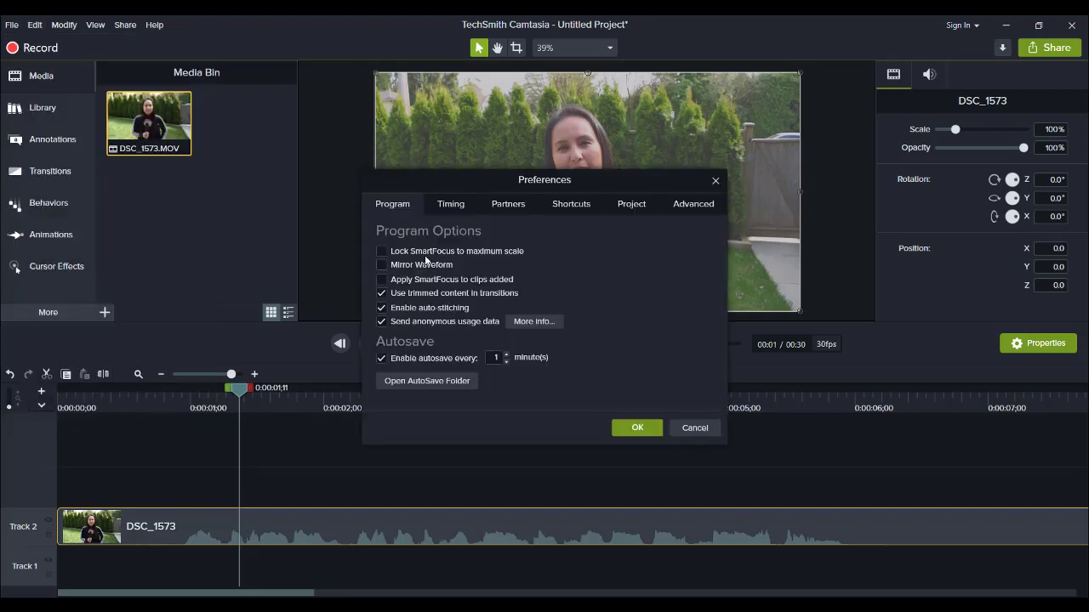
click(699, 205)
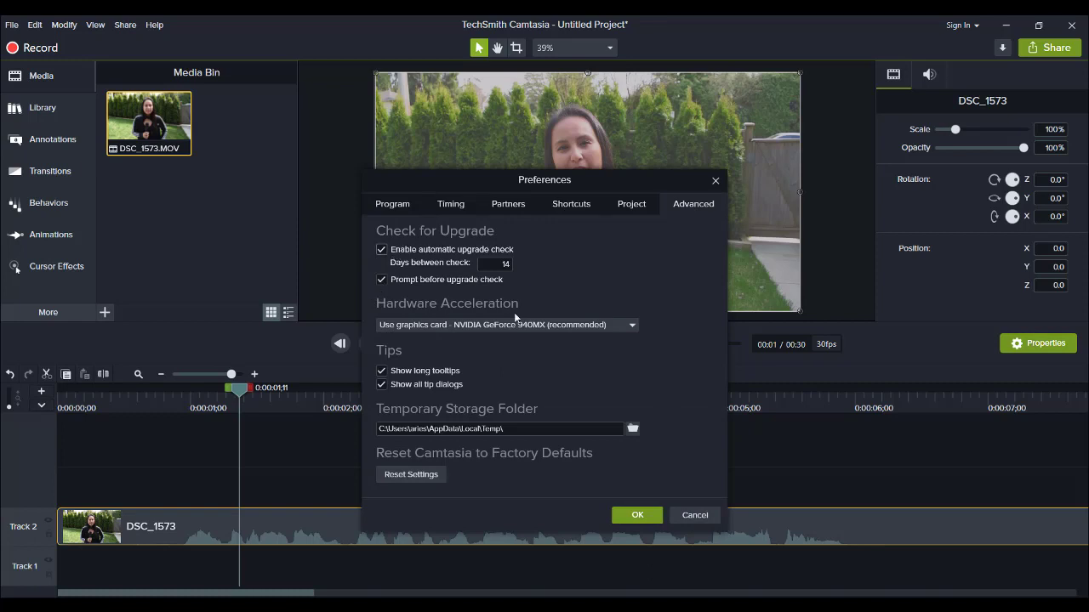
click(633, 326)
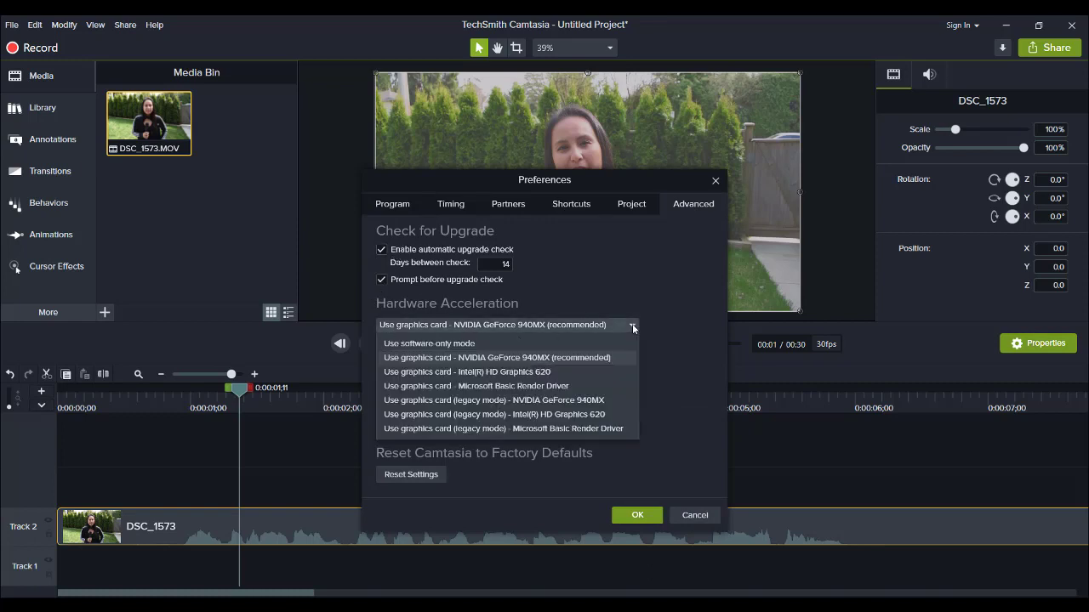
click(548, 343)
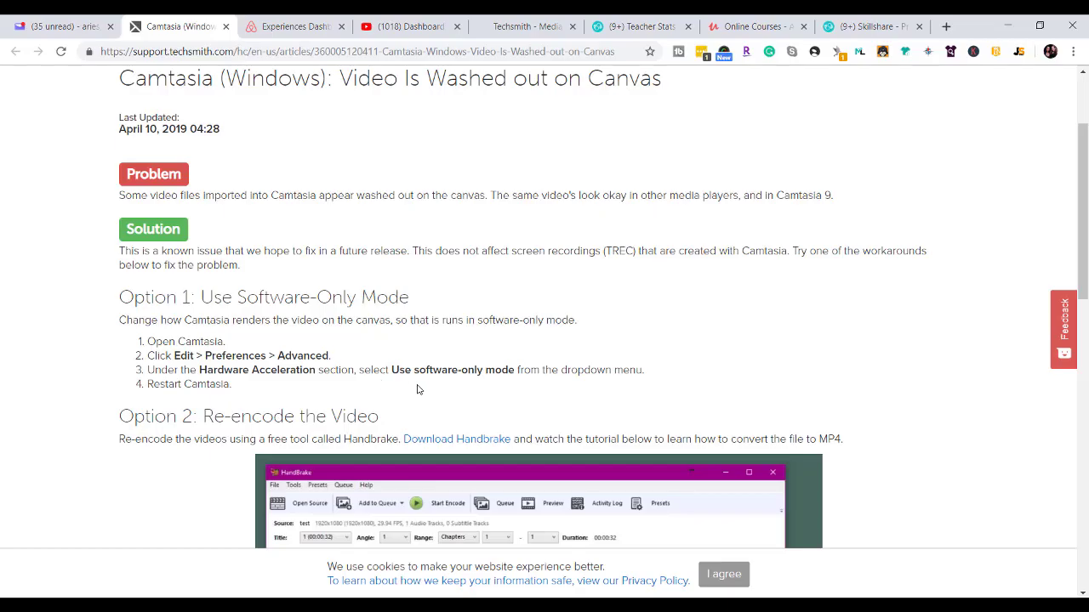
click(549, 553)
key(alt+Tab)
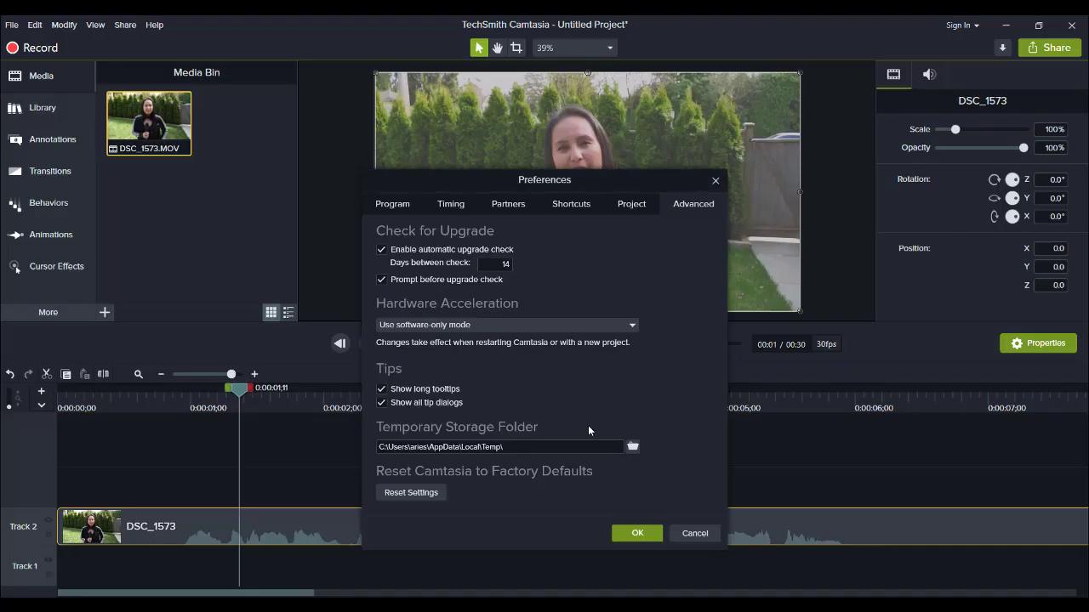
click(436, 327)
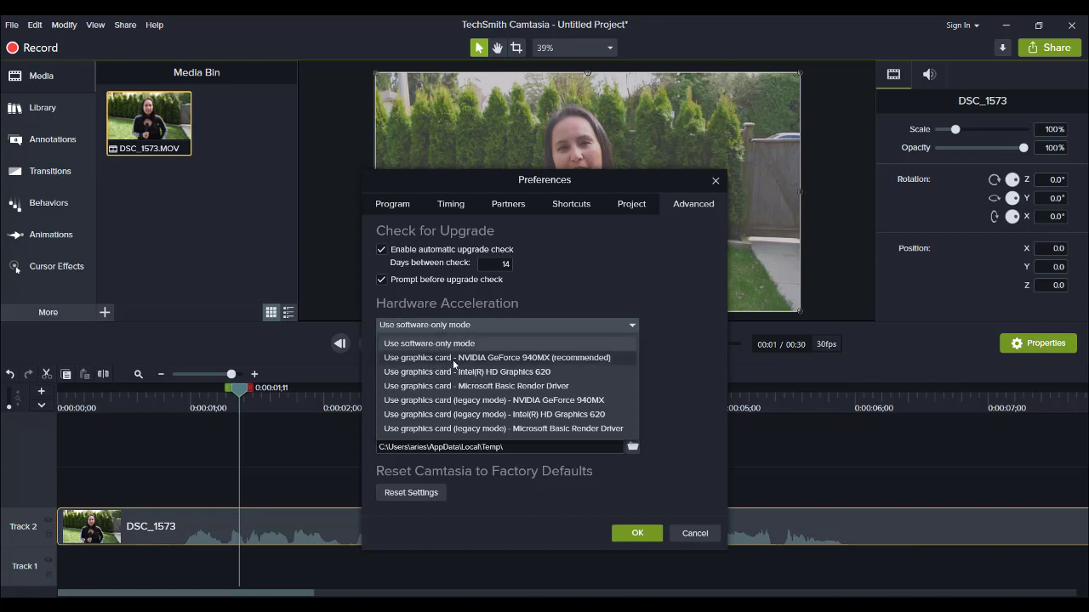
click(448, 343)
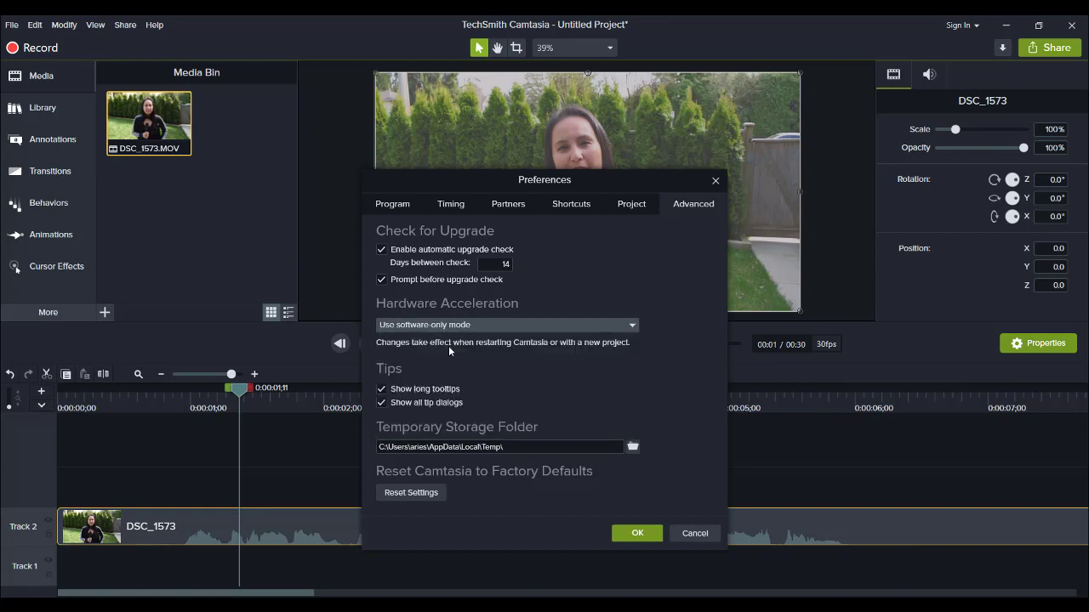
click(639, 534)
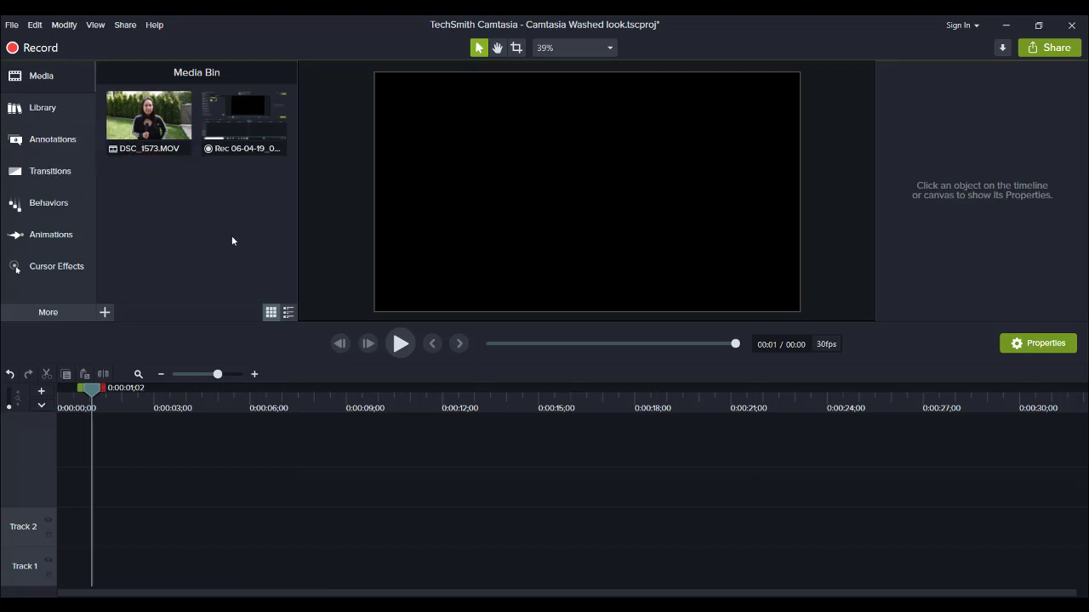
Step: Add DSC_1573.MOV to Track 2 at 0:00 and scrub the playhead to about 3 seconds
drag(144, 119, 175, 486)
drag(59, 552, 61, 548)
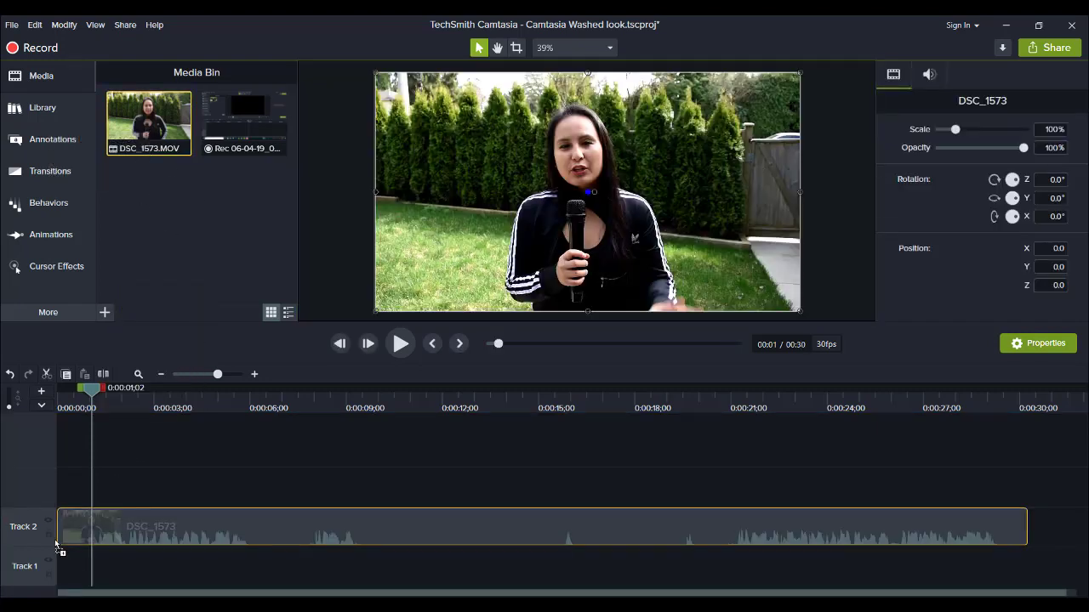
drag(92, 390, 154, 481)
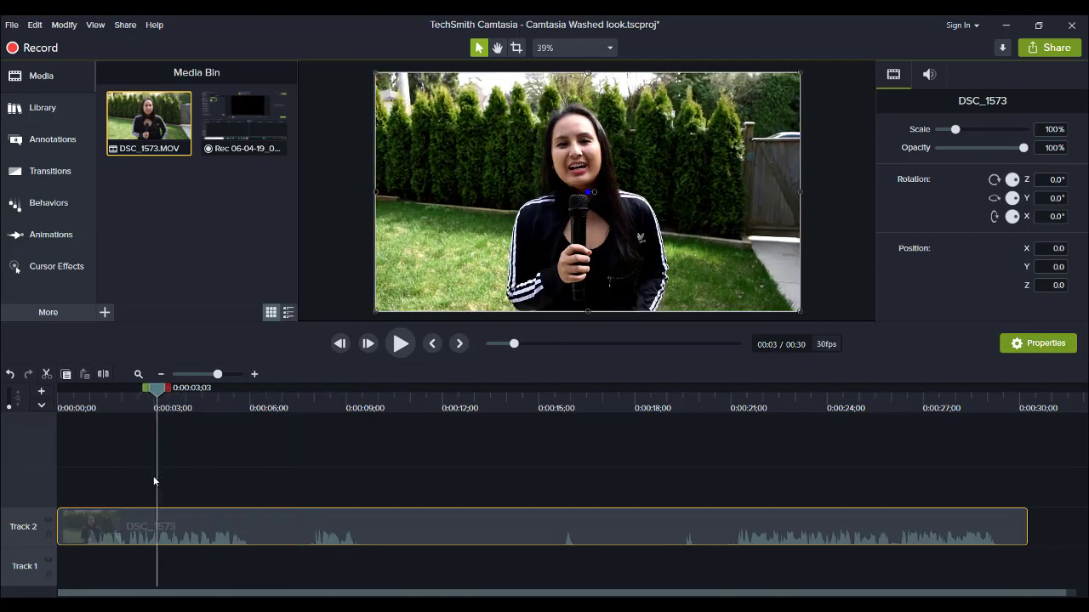
Step: Apply a Color Adjustment effect to the DSC_1573 clip and nudge its brightness to 12
click(112, 490)
click(110, 542)
click(66, 26)
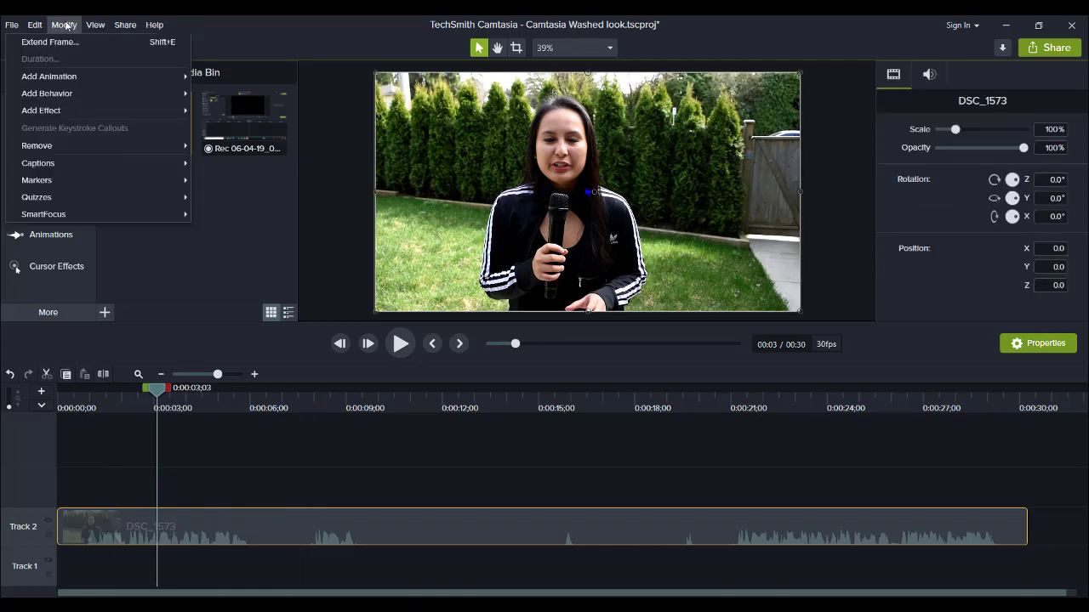
mouse_move(48, 113)
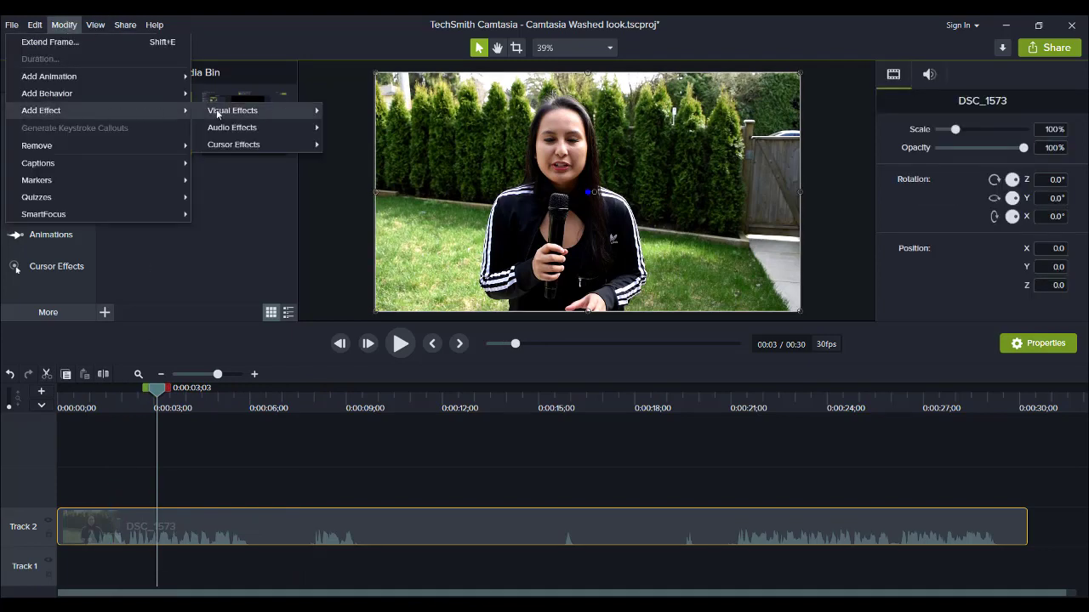
mouse_move(216, 109)
click(147, 161)
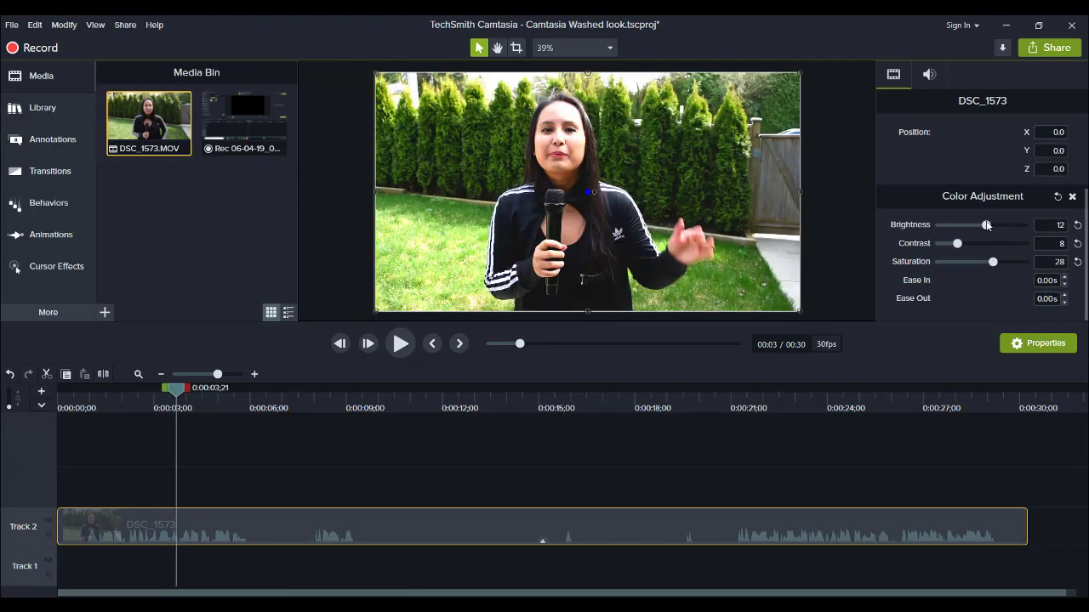
drag(986, 224, 956, 248)
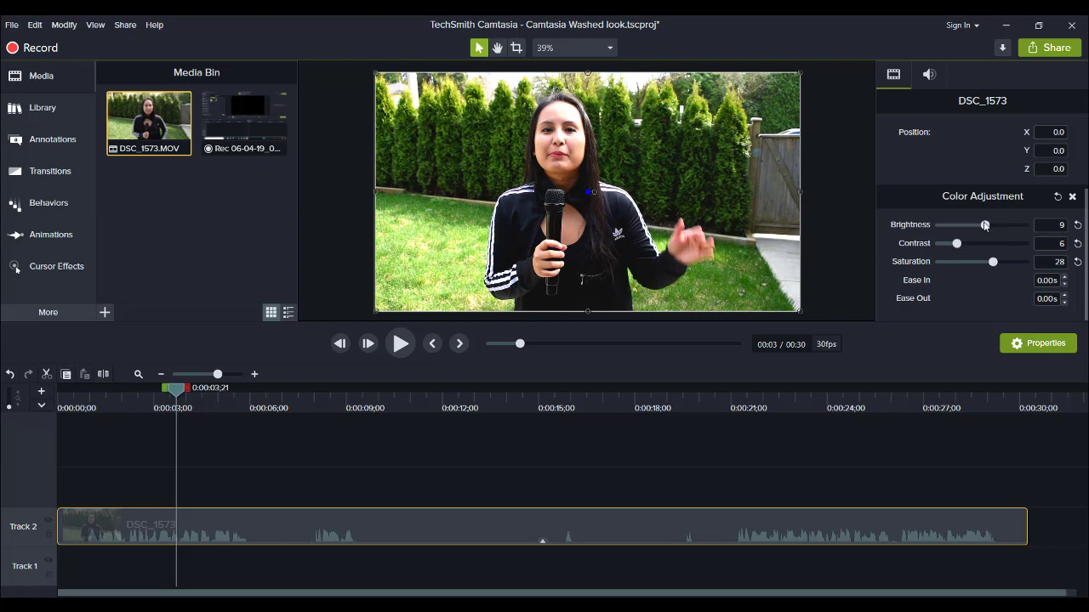
drag(985, 226, 980, 262)
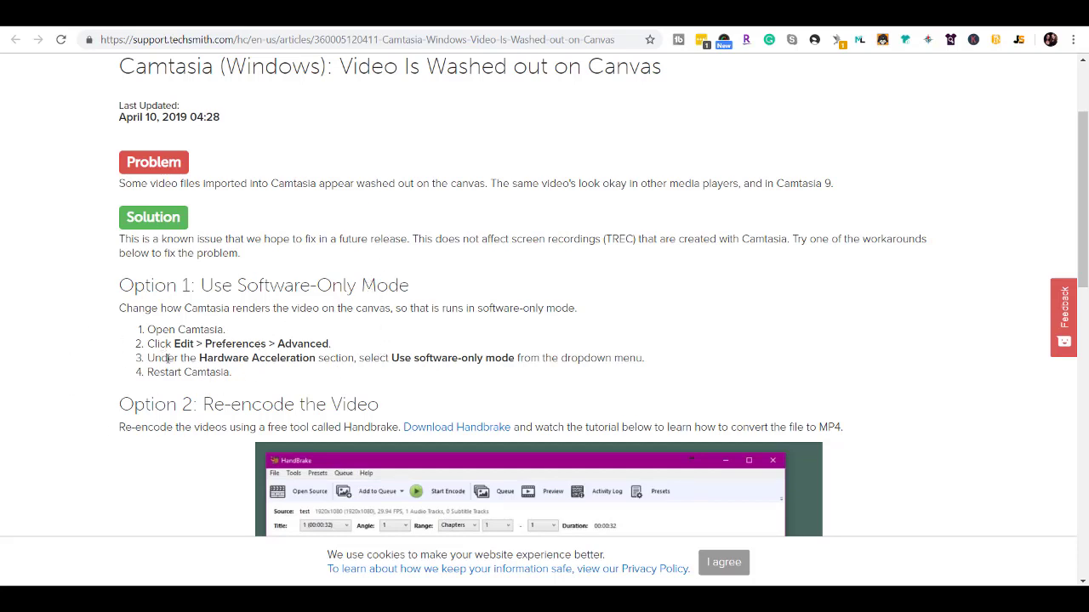
Step: Scroll the washed-out video support article down to the Option 2 workarounds
scroll(213, 357, down, 1)
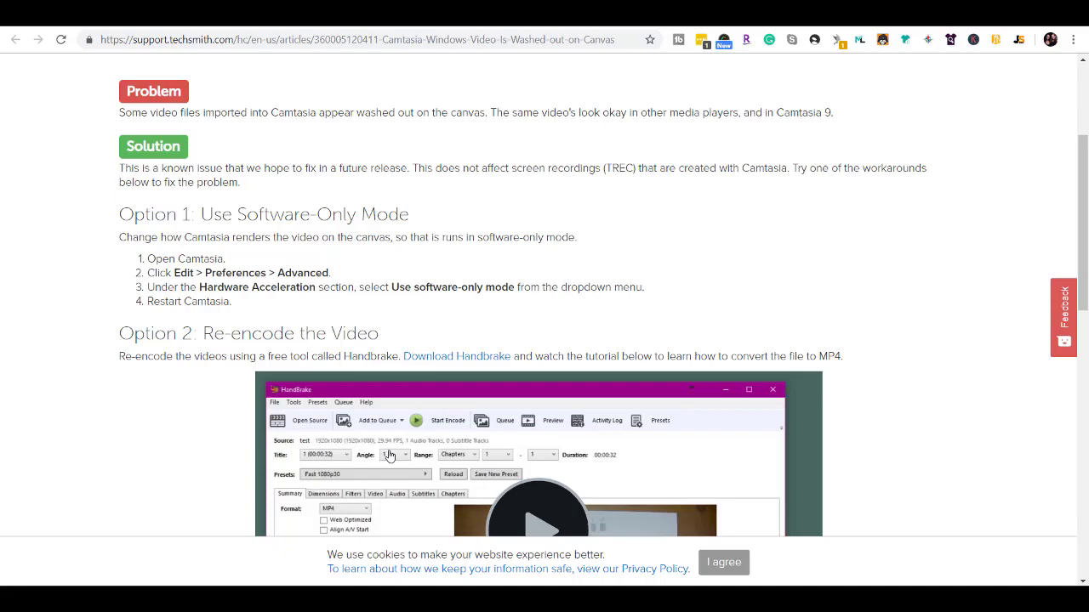
click(545, 527)
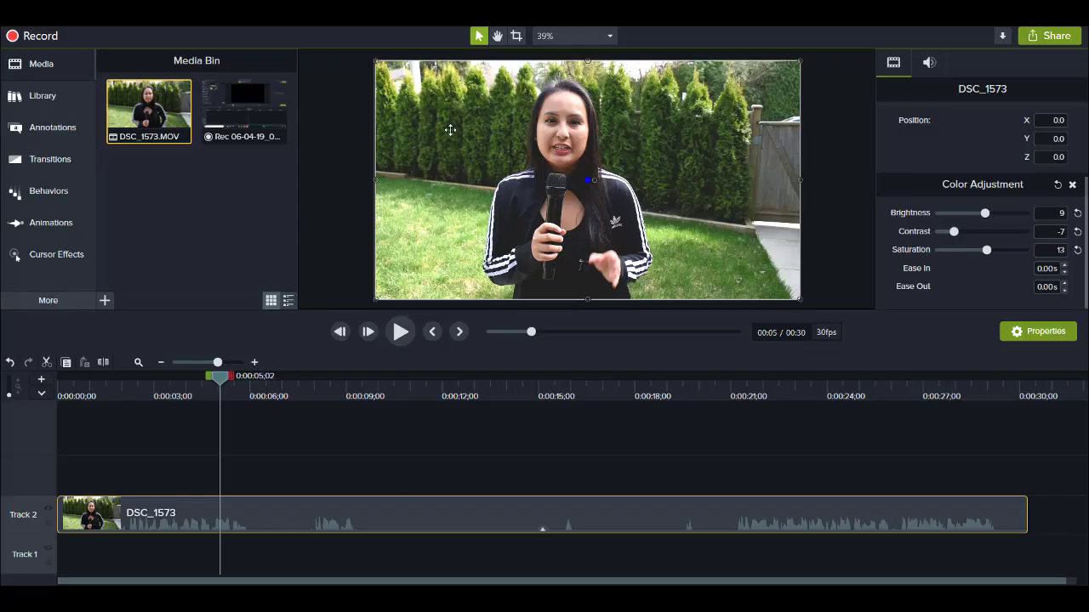